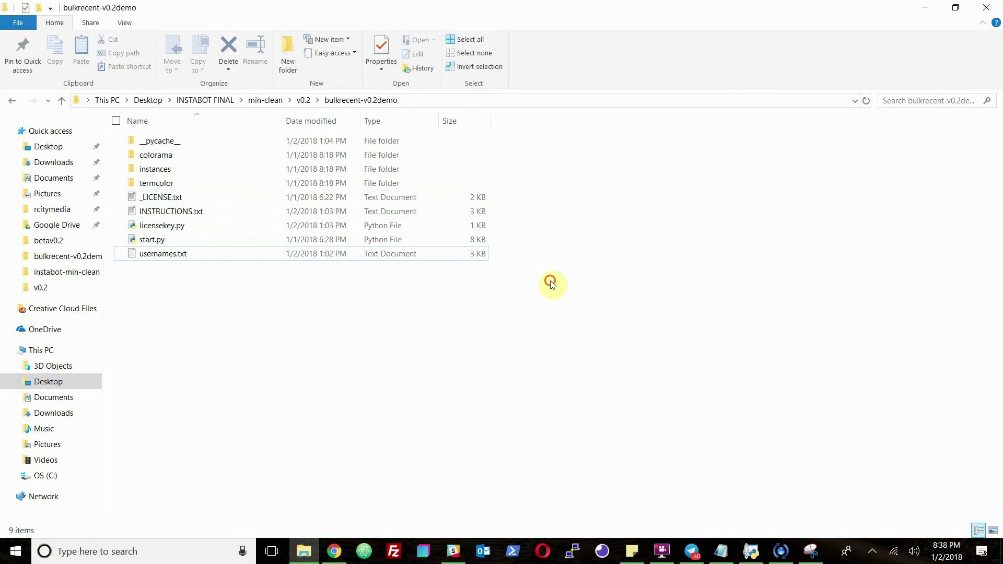
Open usernames.txt in Notepad from the bot folder and scroll through the username list
{"action": "left_click_drag", "start_coordinate": [549, 283], "coordinate": [384, 133]}
{"action": "left_click", "coordinate": [637, 238]}
{"action": "double_click", "coordinate": [202, 256]}
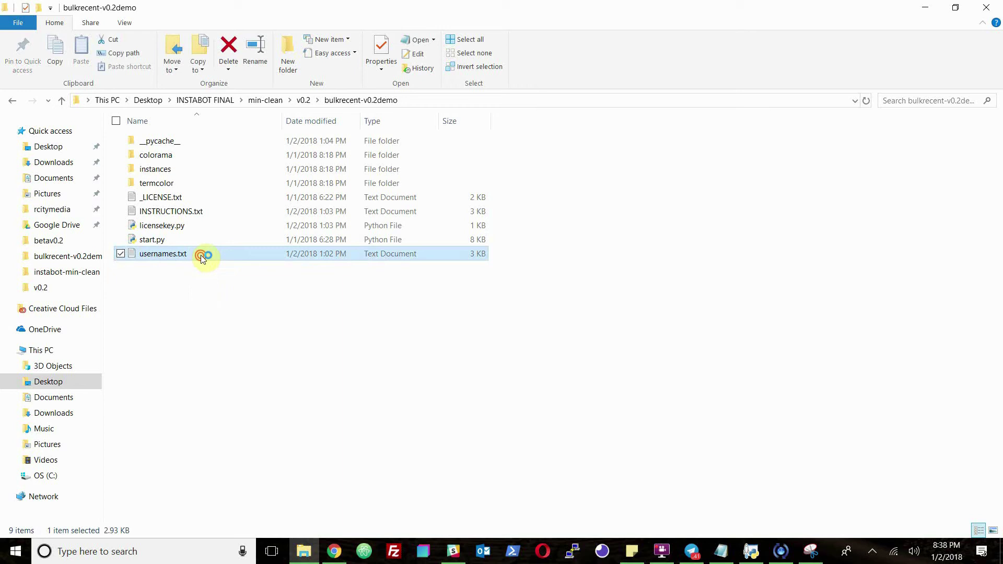
{"action": "scroll", "coordinate": [310, 260], "scroll_direction": "down", "scroll_amount": 20}
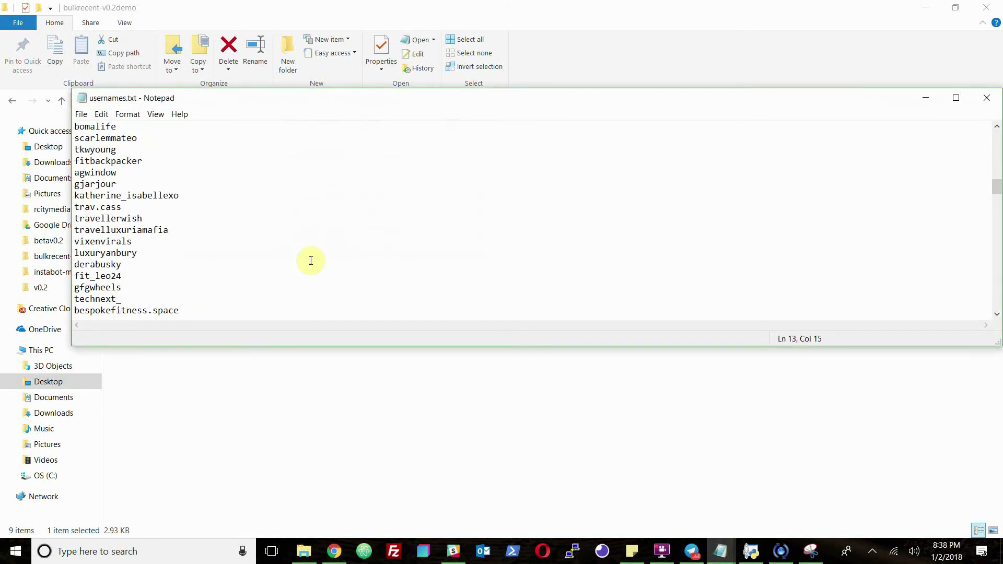
{"action": "scroll", "coordinate": [311, 261], "scroll_direction": "down", "scroll_amount": 12}
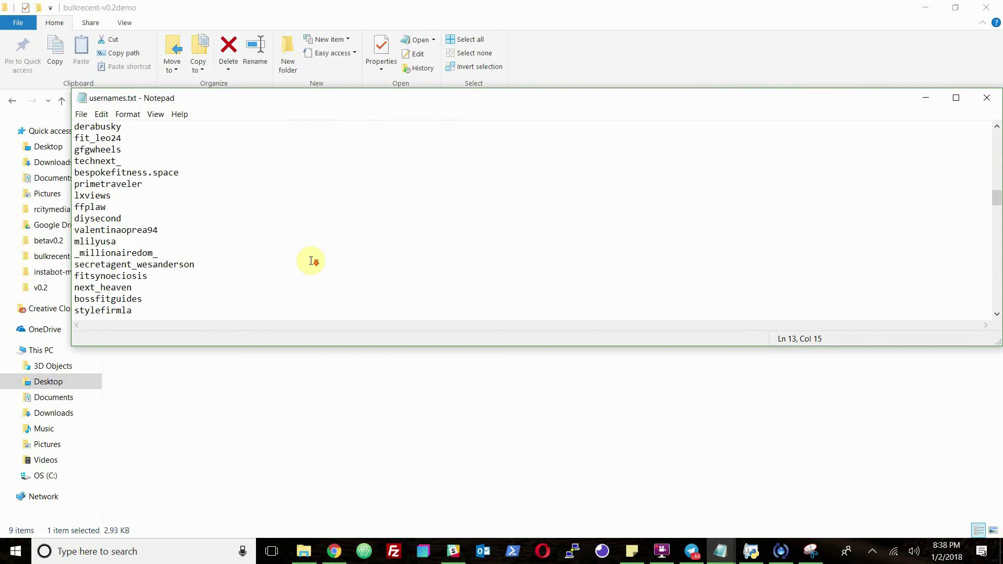
{"action": "left_click", "coordinate": [212, 269]}
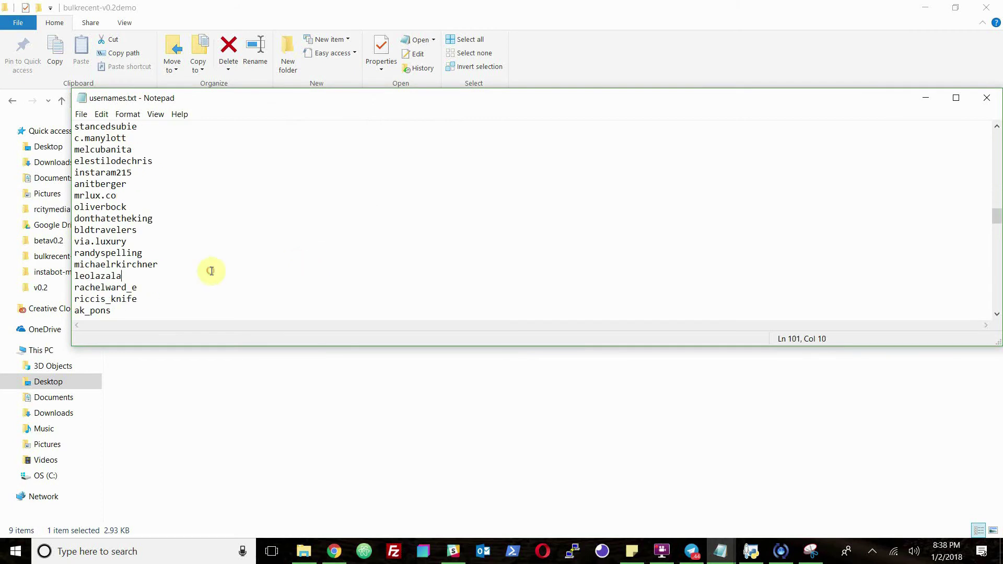
{"action": "left_click", "coordinate": [151, 277]}
{"action": "scroll", "coordinate": [176, 291], "scroll_direction": "down", "scroll_amount": 2}
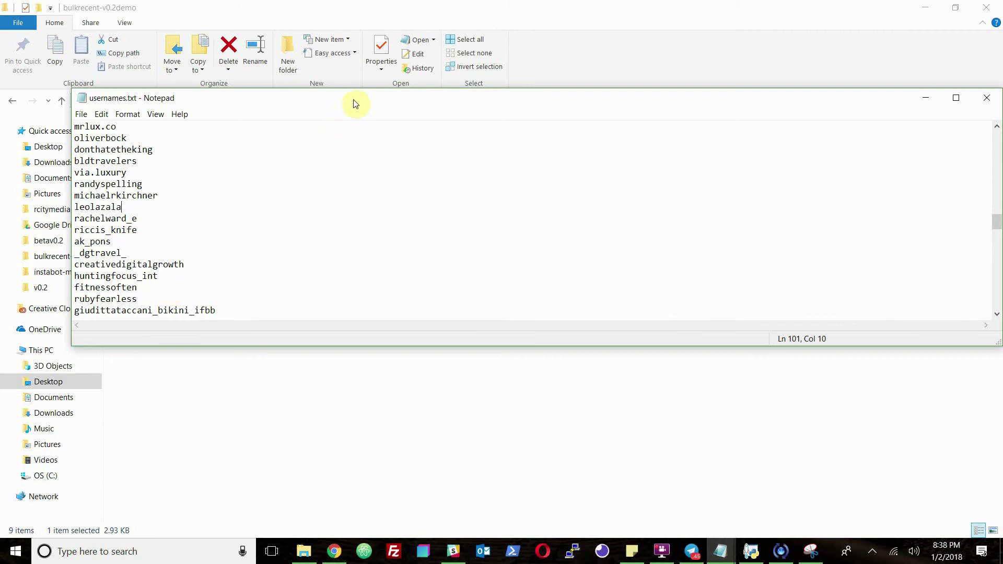
{"action": "mouse_move", "coordinate": [353, 101]}
{"action": "left_mouse_down"}
{"action": "mouse_move", "coordinate": [276, 103]}
{"action": "mouse_move", "coordinate": [350, 113]}
{"action": "left_mouse_up"}
{"action": "scroll", "coordinate": [312, 281], "scroll_direction": "down", "scroll_amount": 15}
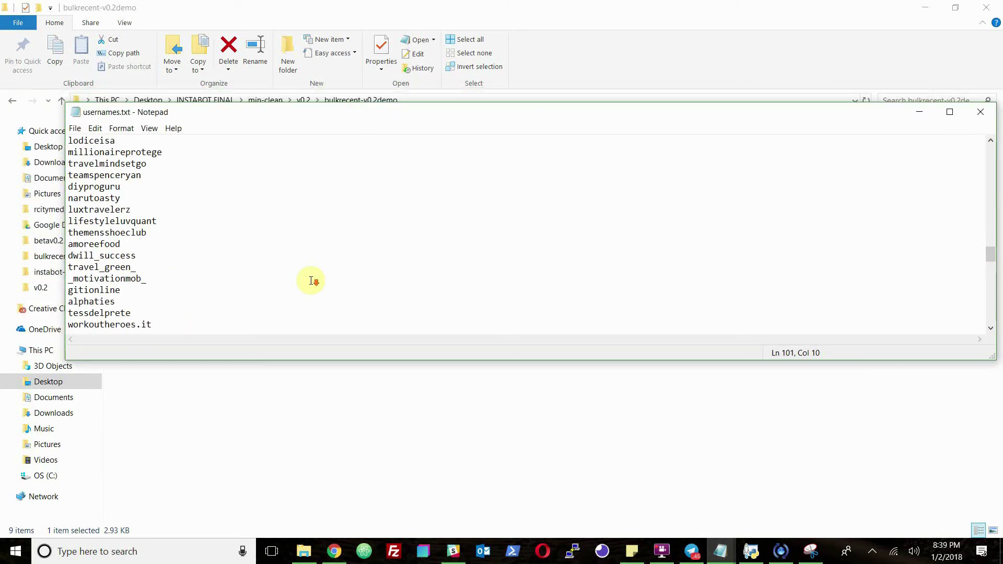
{"action": "left_click", "coordinate": [324, 315]}
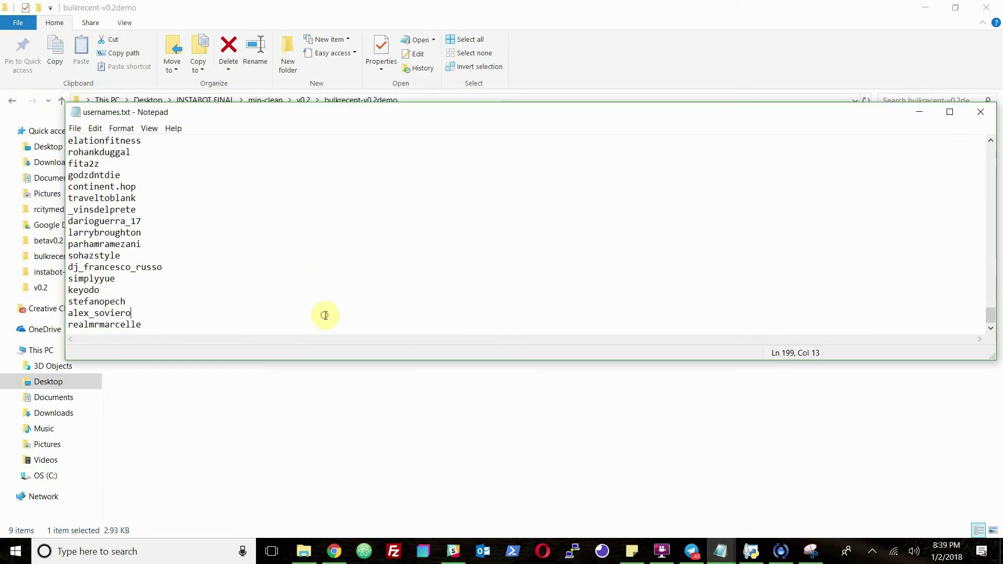
{"action": "left_click", "coordinate": [336, 319]}
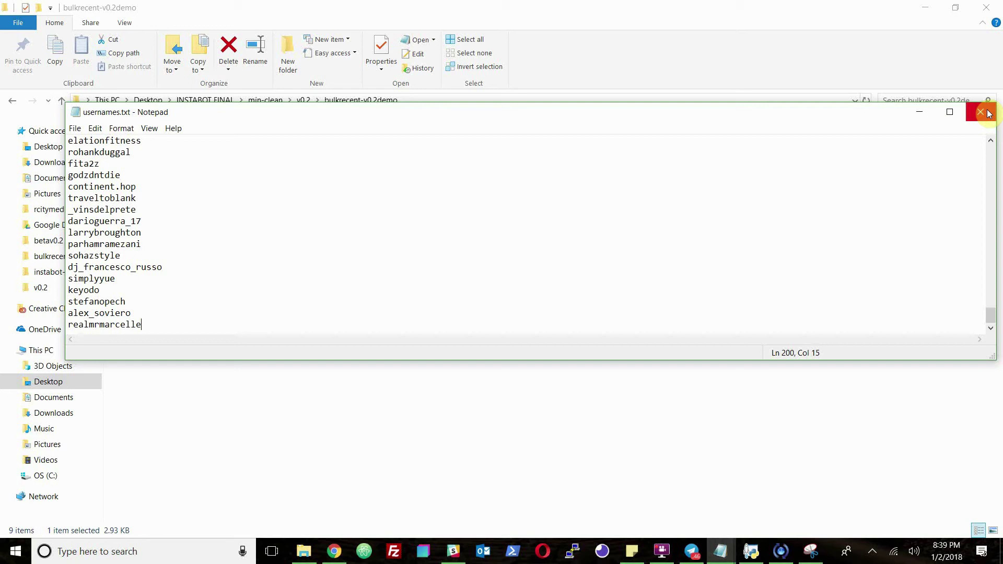
Close the usernames.txt Notepad window
{"action": "left_click", "coordinate": [401, 206]}
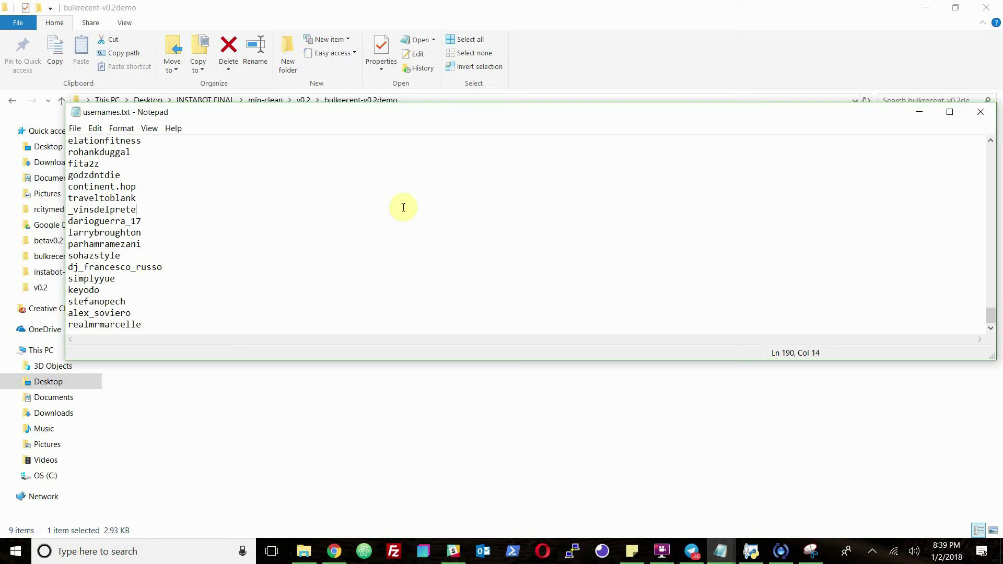
{"action": "left_click", "coordinate": [980, 112]}
{"action": "left_click", "coordinate": [718, 239]}
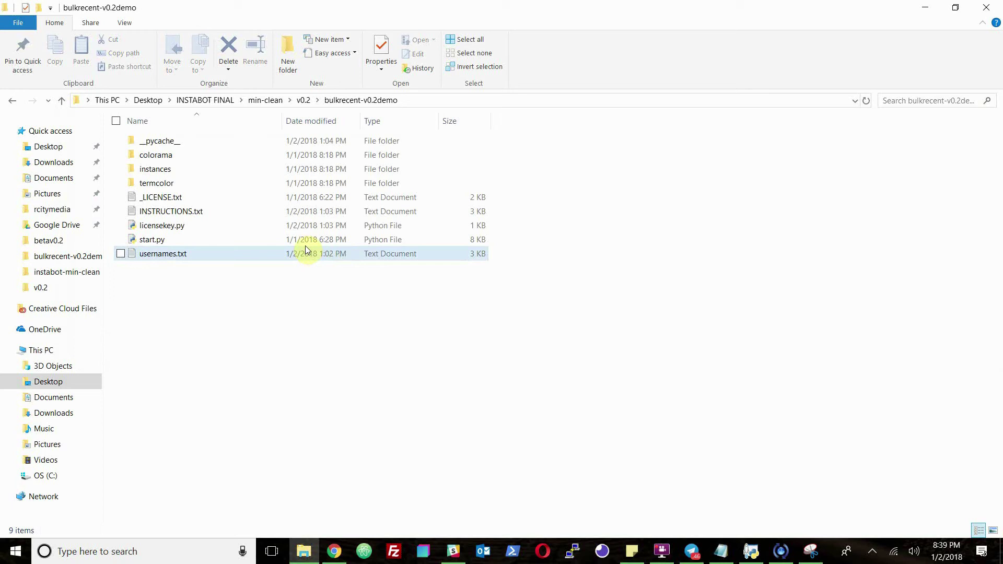
Launch start.py and review the valid license, 200 usernames loaded, and instance time estimates
{"action": "left_click", "coordinate": [212, 240]}
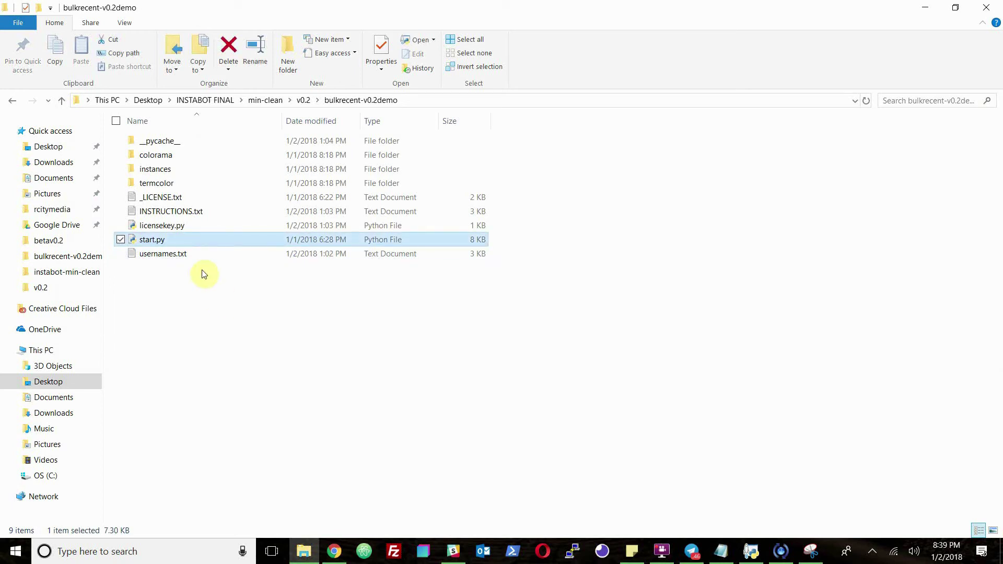
{"action": "double_click", "coordinate": [171, 242]}
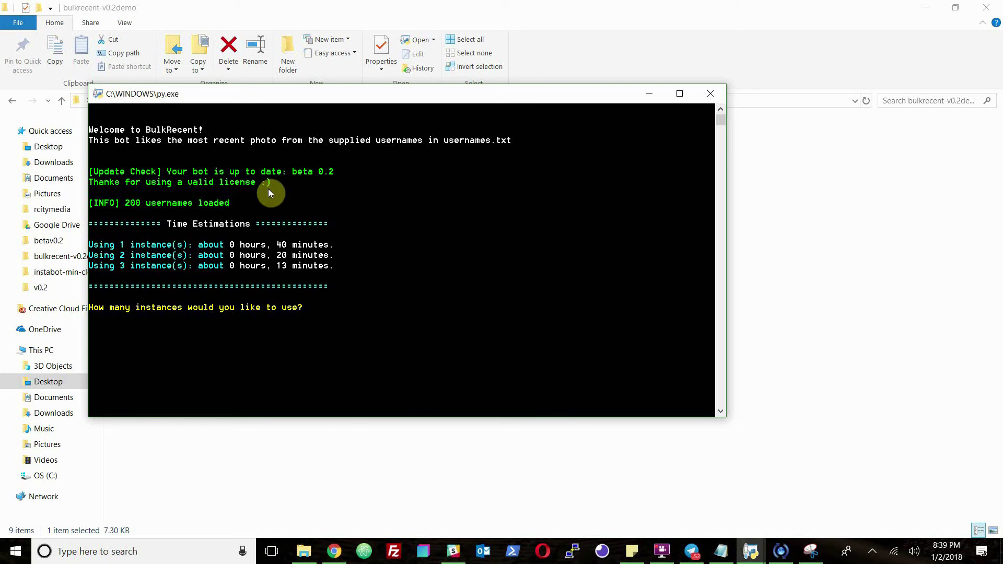
{"action": "left_click", "coordinate": [282, 184]}
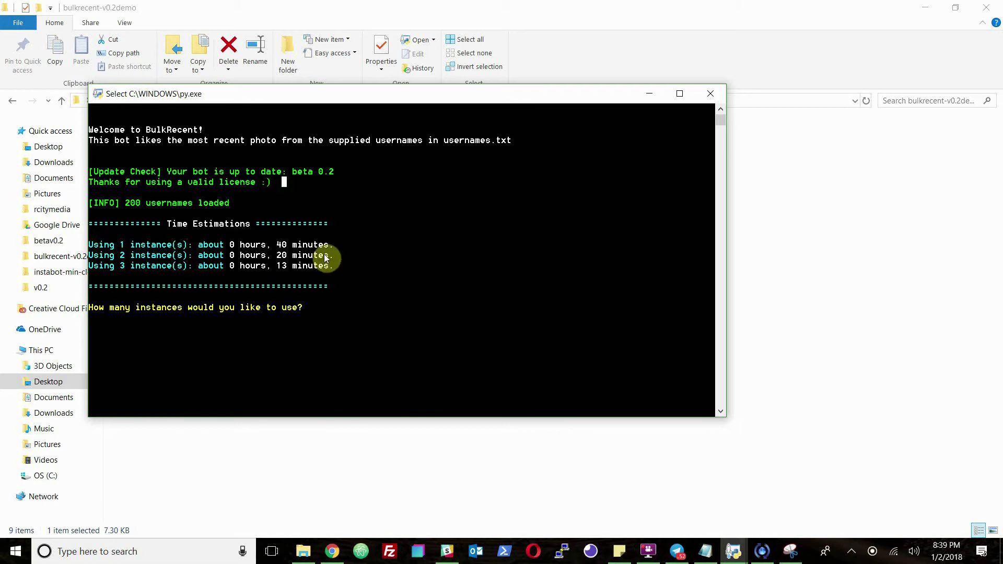
{"action": "left_click", "coordinate": [368, 244]}
{"action": "left_click", "coordinate": [242, 203]}
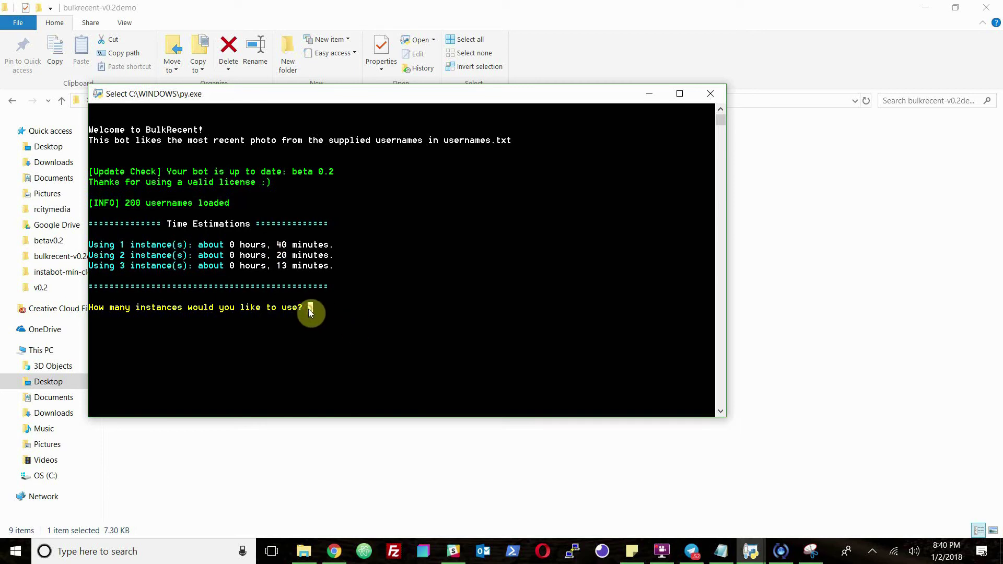
Choose 3 instances and note the 200 posts per hour estimate
{"action": "type", "text": "3"}
{"action": "key", "text": "Return"}
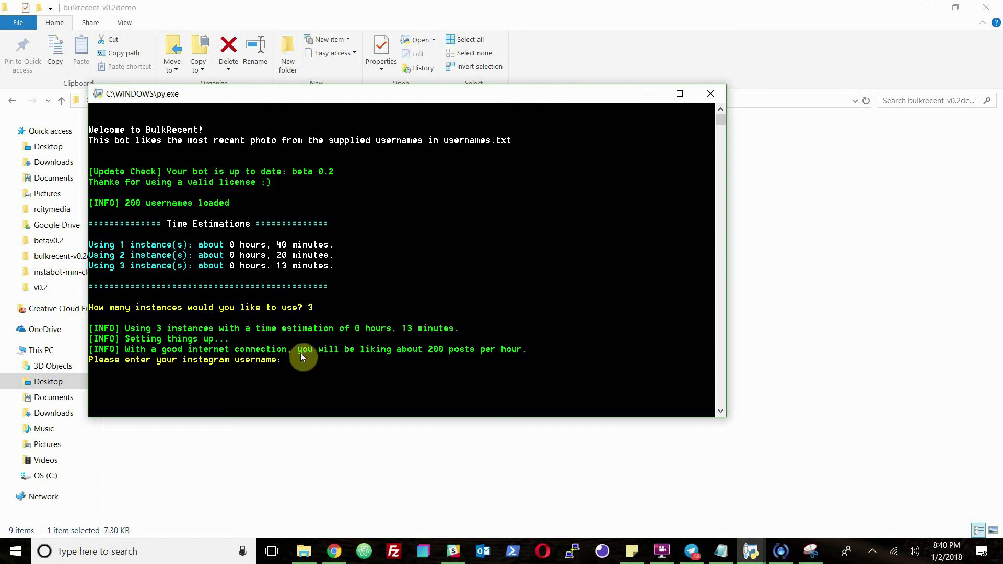
{"action": "left_click_drag", "start_coordinate": [300, 352], "coordinate": [515, 349]}
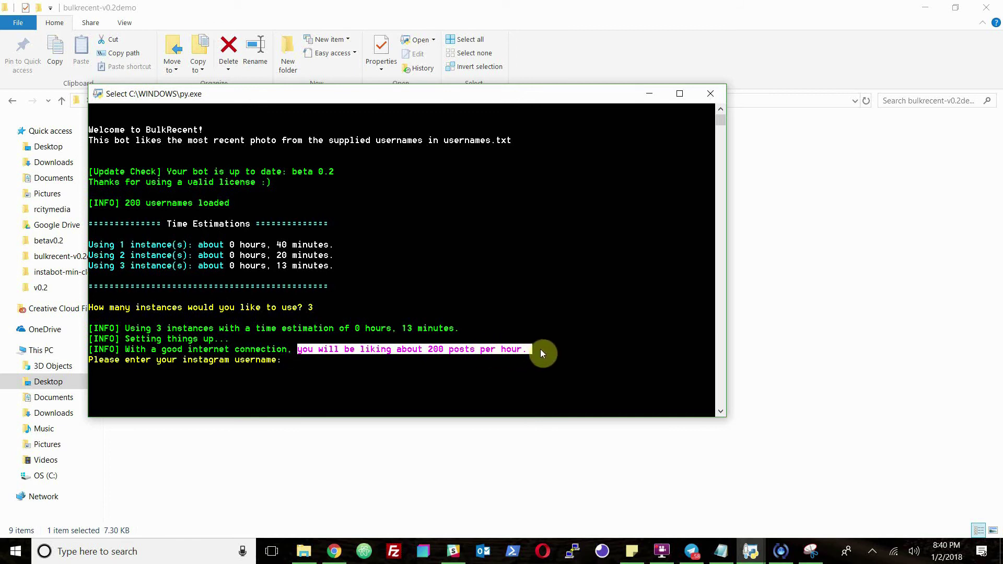
{"action": "left_click", "coordinate": [540, 349]}
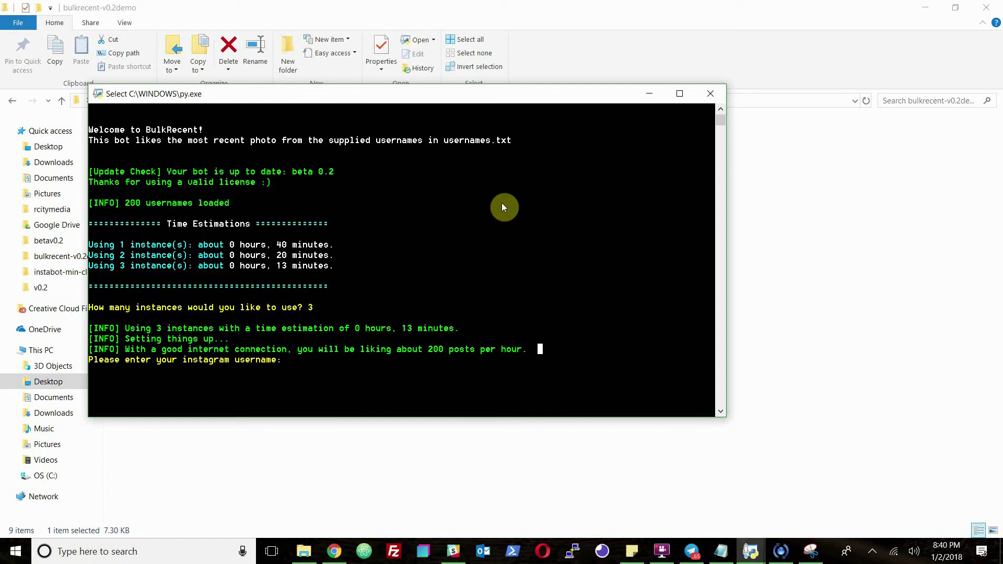
Enter the Instagram account username and password, then confirm with y to start the bot
{"action": "right_click", "coordinate": [290, 361]}
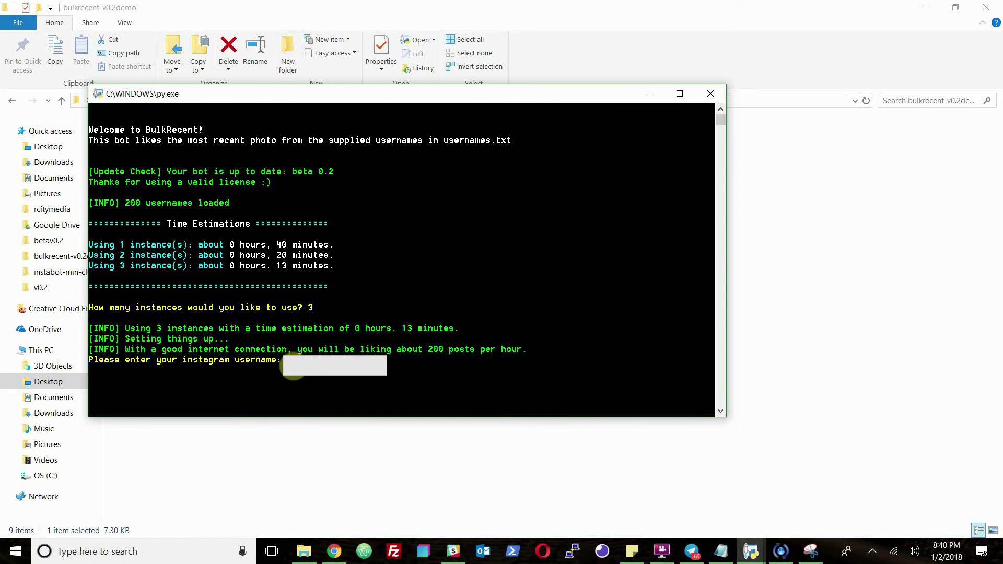
{"action": "key", "text": "Return"}
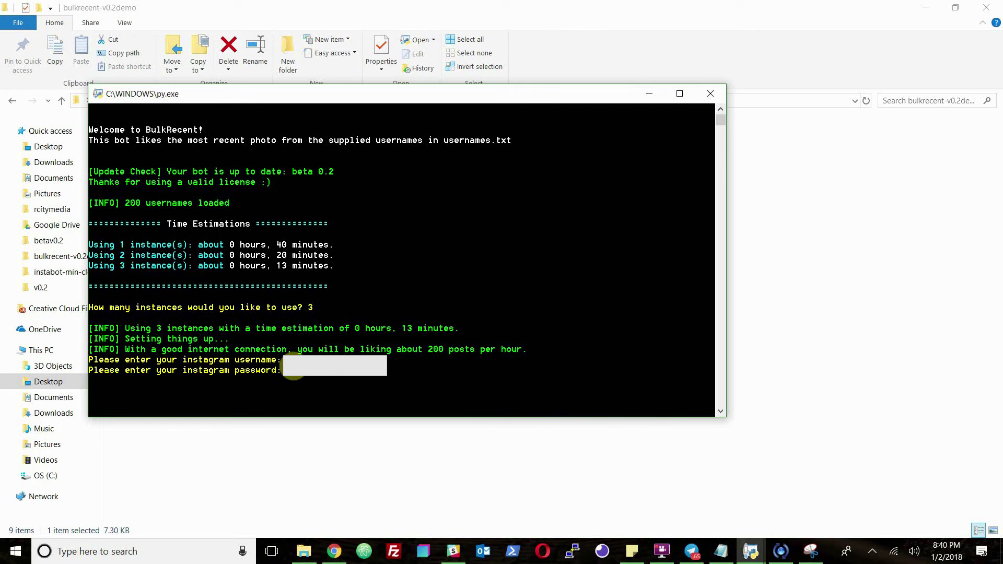
{"action": "key", "text": "Return"}
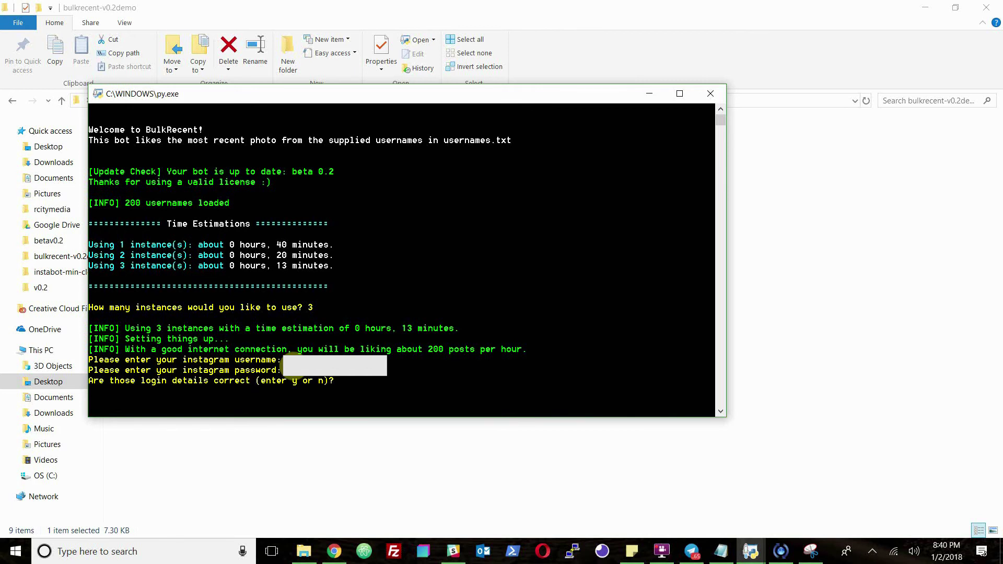
{"action": "type", "text": "y"}
{"action": "key", "text": "Return"}
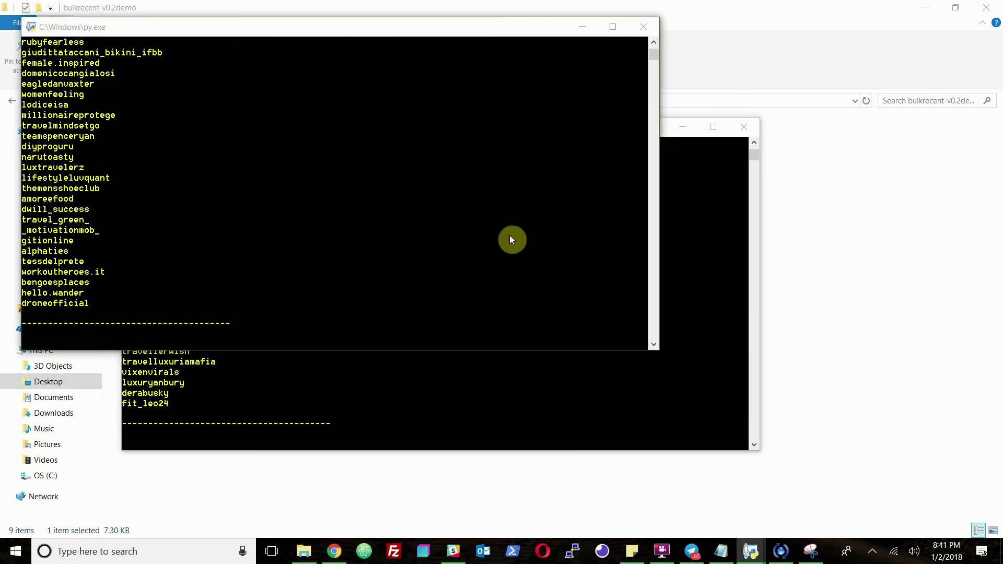
Switch between the lower and upper bot consoles, scrolling the upper log to the top
{"action": "left_click", "coordinate": [476, 399]}
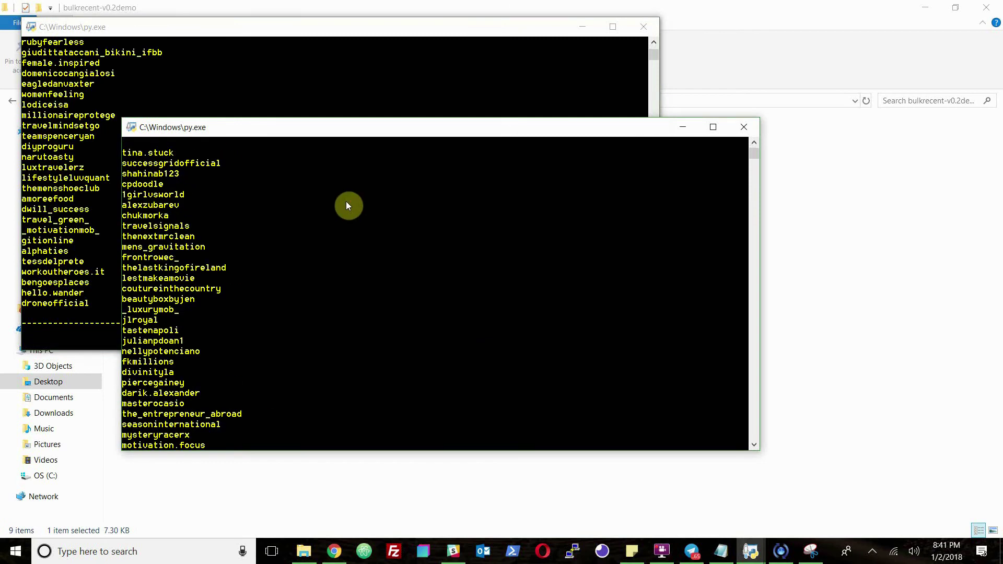
{"action": "left_click", "coordinate": [84, 112]}
{"action": "scroll", "coordinate": [174, 226], "scroll_direction": "up", "scroll_amount": 11}
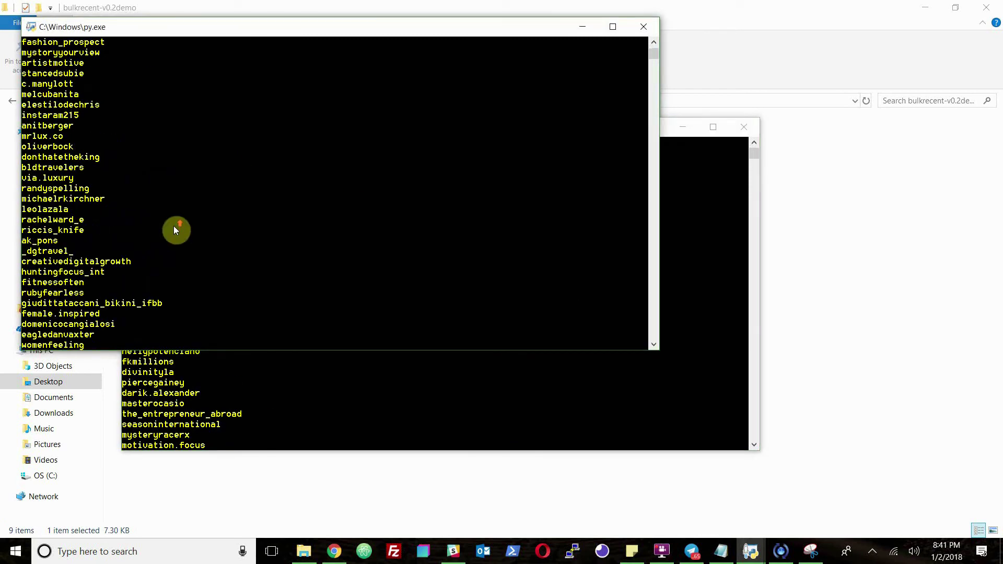
{"action": "left_click", "coordinate": [556, 431]}
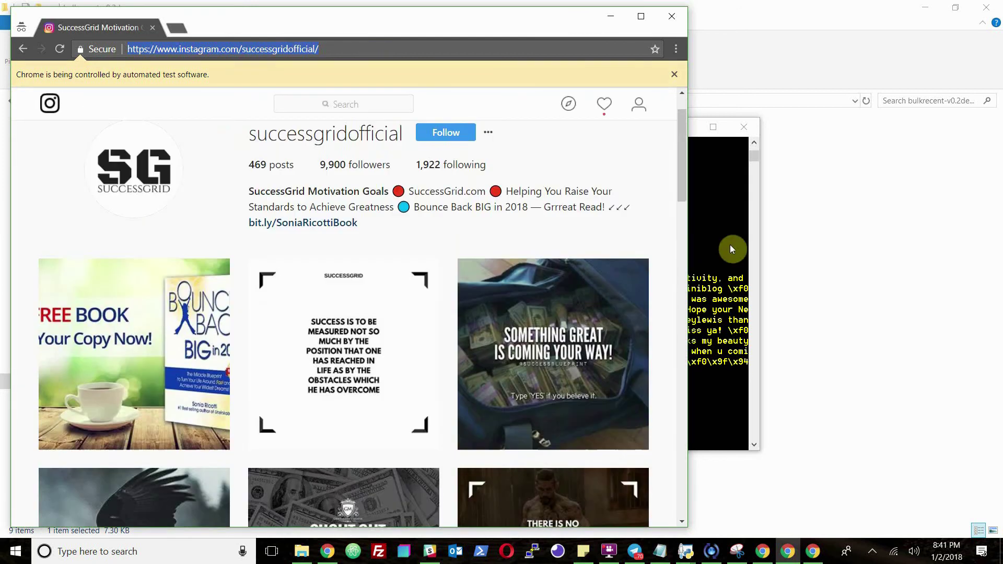
Move the bot log window up and left, then bring the Instagram post in Chrome back to the front
{"action": "left_click", "coordinate": [722, 292]}
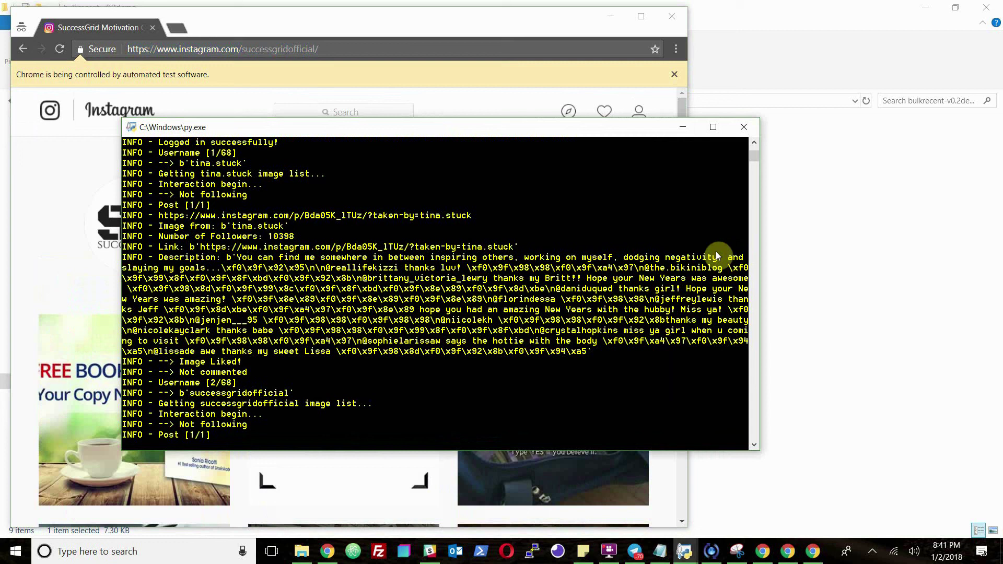
{"action": "left_click_drag", "start_coordinate": [633, 130], "coordinate": [522, 90]}
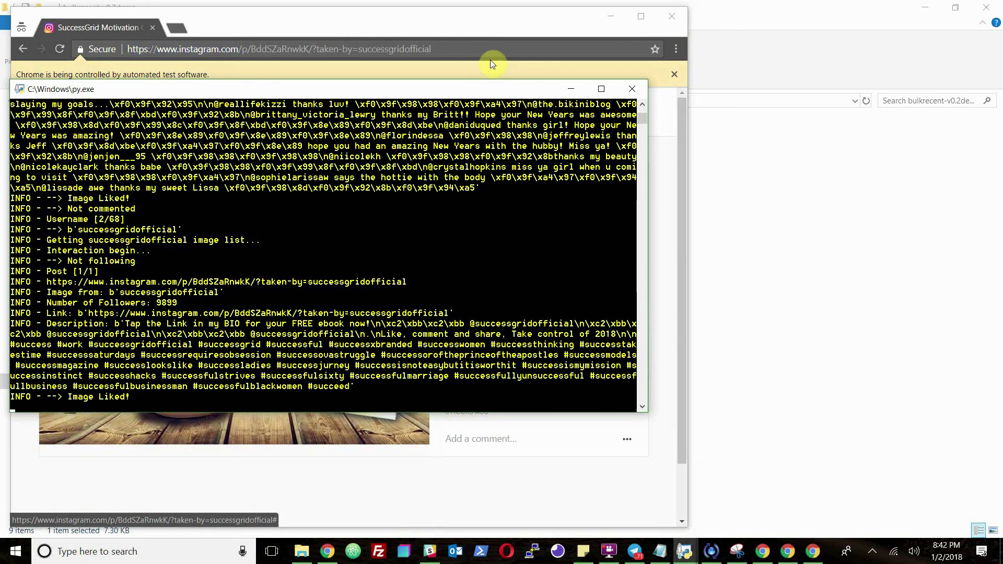
{"action": "left_click", "coordinate": [449, 21]}
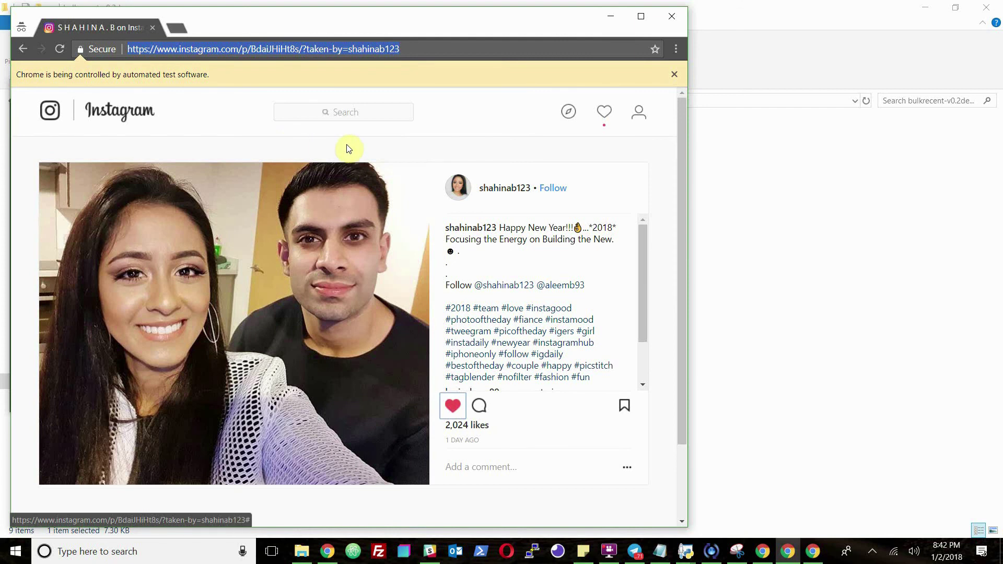
Minimize Chrome and rearrange the bot consoles to compare their like logs
{"action": "left_click", "coordinate": [609, 16]}
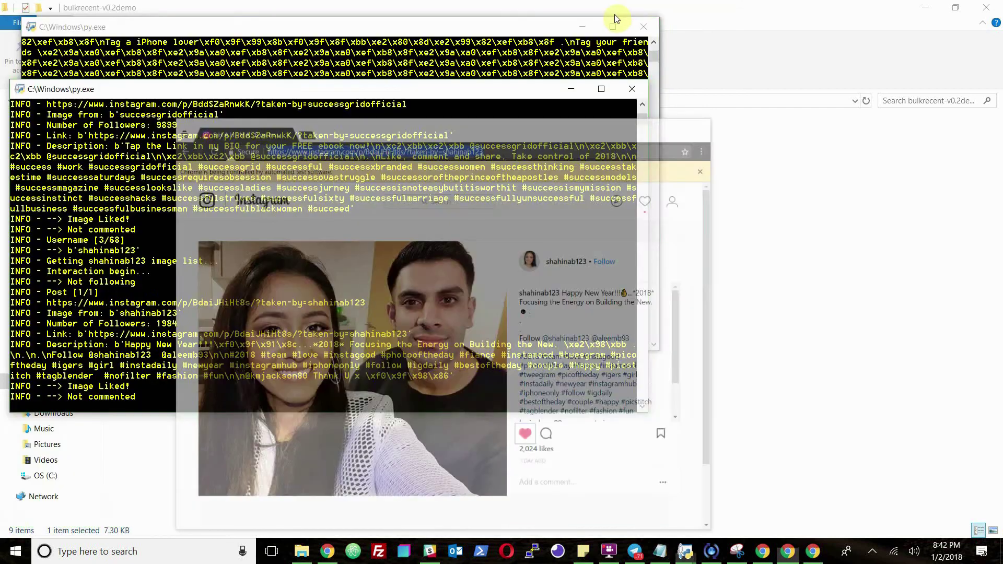
{"action": "left_click", "coordinate": [485, 60]}
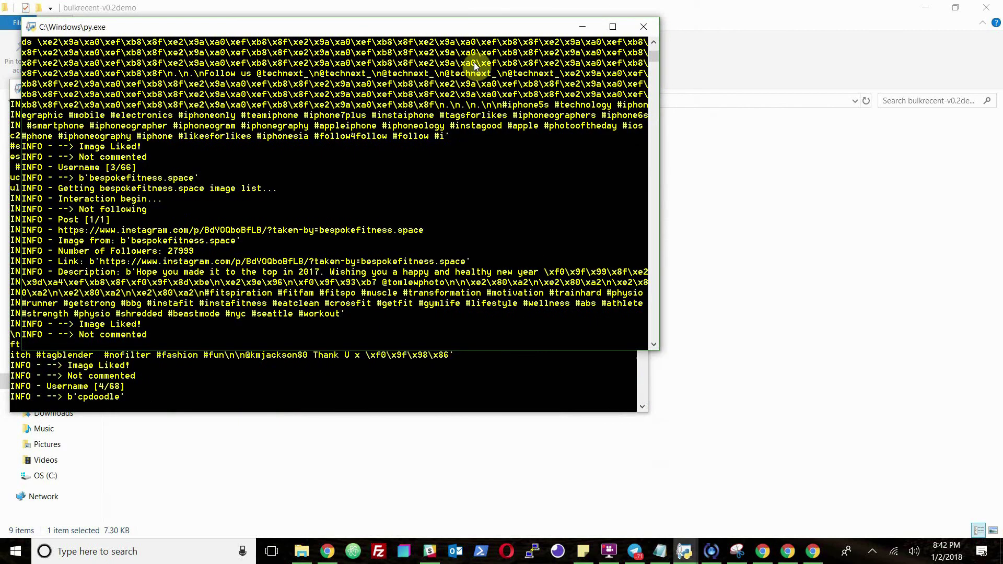
{"action": "left_click_drag", "start_coordinate": [486, 34], "coordinate": [565, 184]}
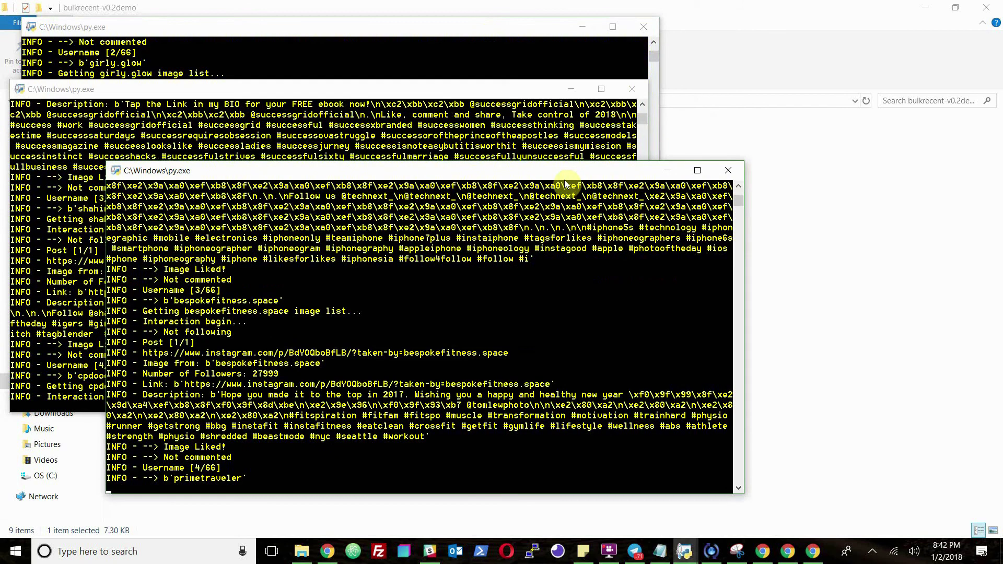
{"action": "left_click", "coordinate": [556, 159]}
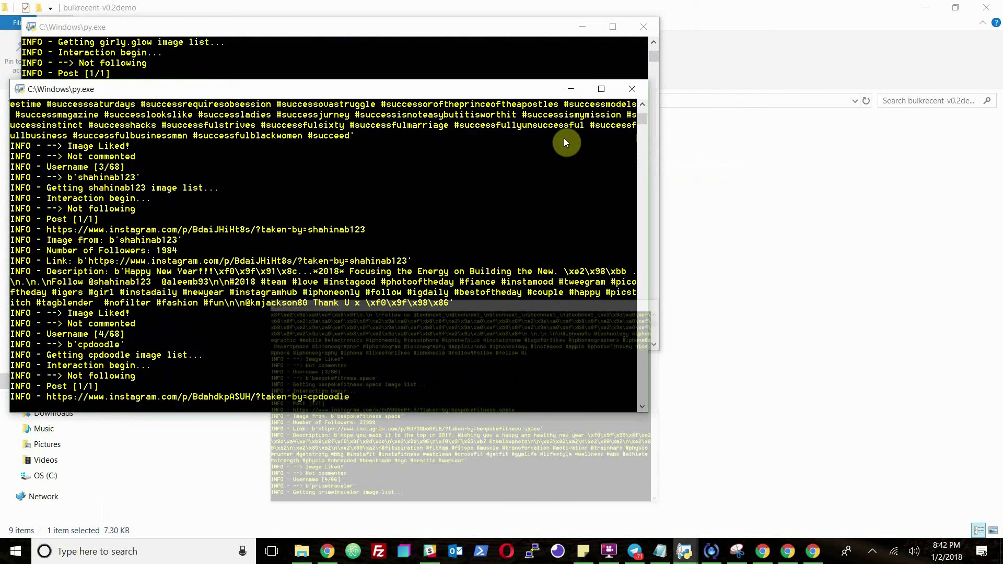
{"action": "left_click", "coordinate": [600, 24]}
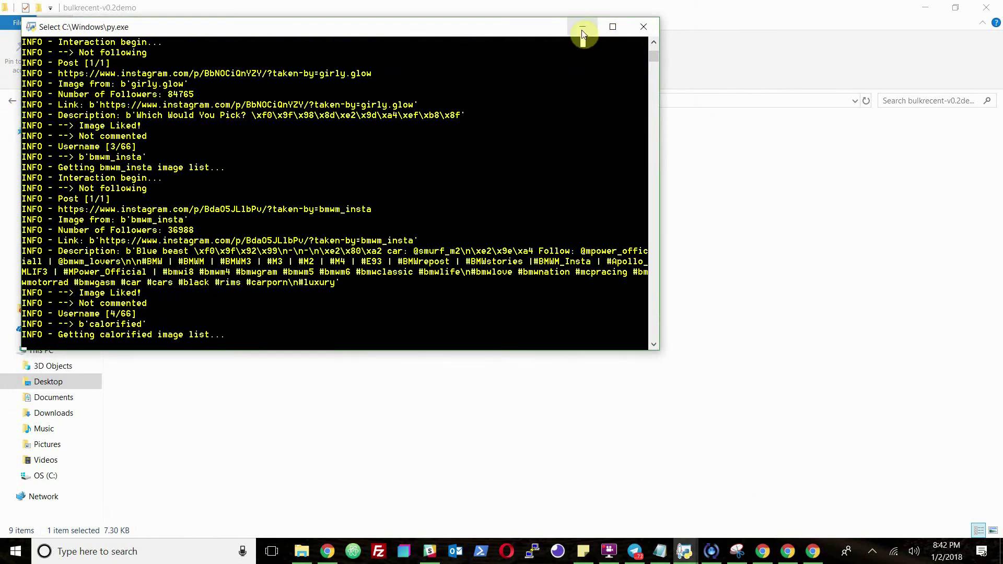
Minimize the console to reveal the bulkrecent-v0.2demo folder, then restore one instance from the taskbar
{"action": "left_click", "coordinate": [582, 27]}
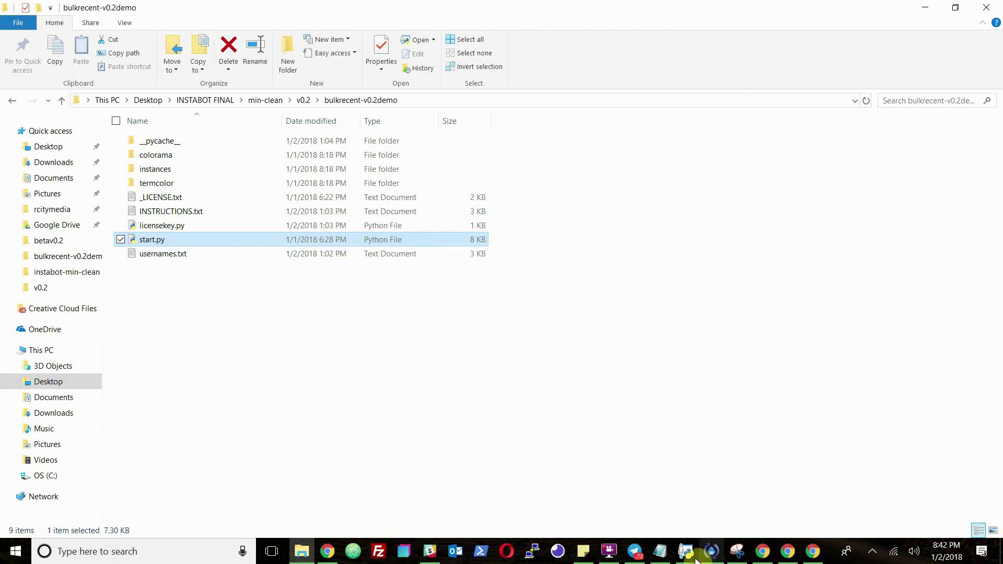
{"action": "mouse_move", "coordinate": [685, 551]}
{"action": "left_click", "coordinate": [741, 507]}
{"action": "left_click", "coordinate": [741, 507]}
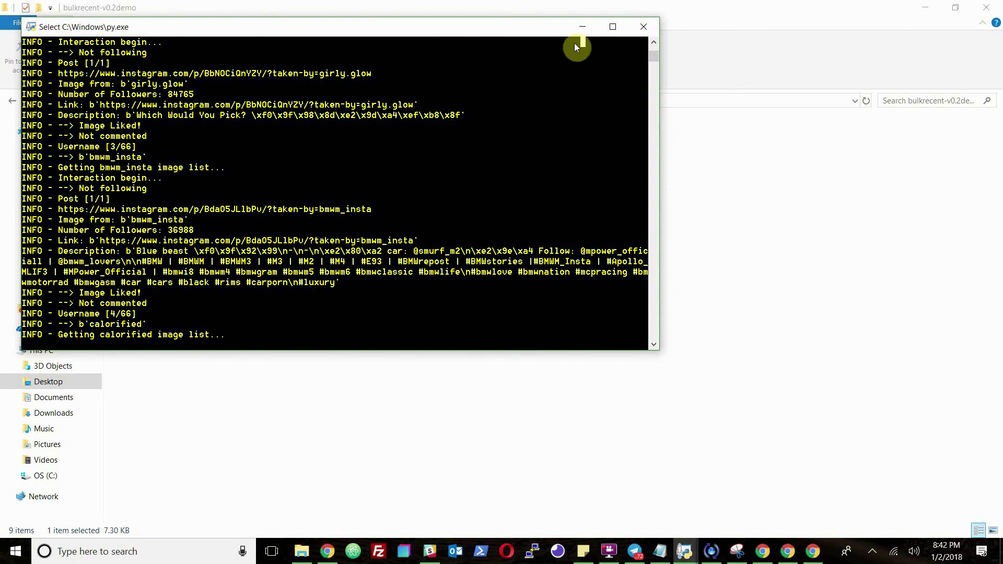
{"action": "left_click", "coordinate": [582, 30]}
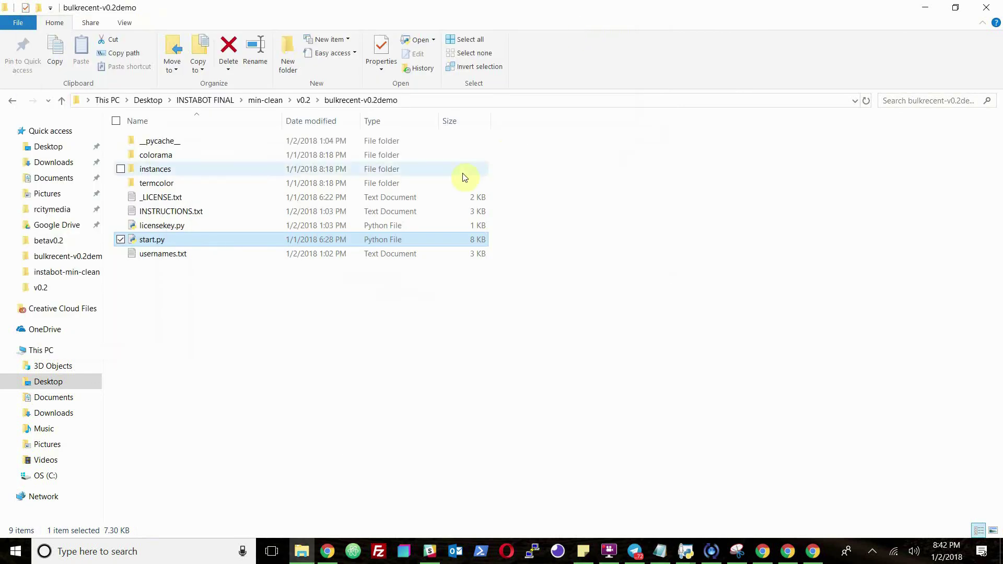
{"action": "double_click", "coordinate": [360, 256]}
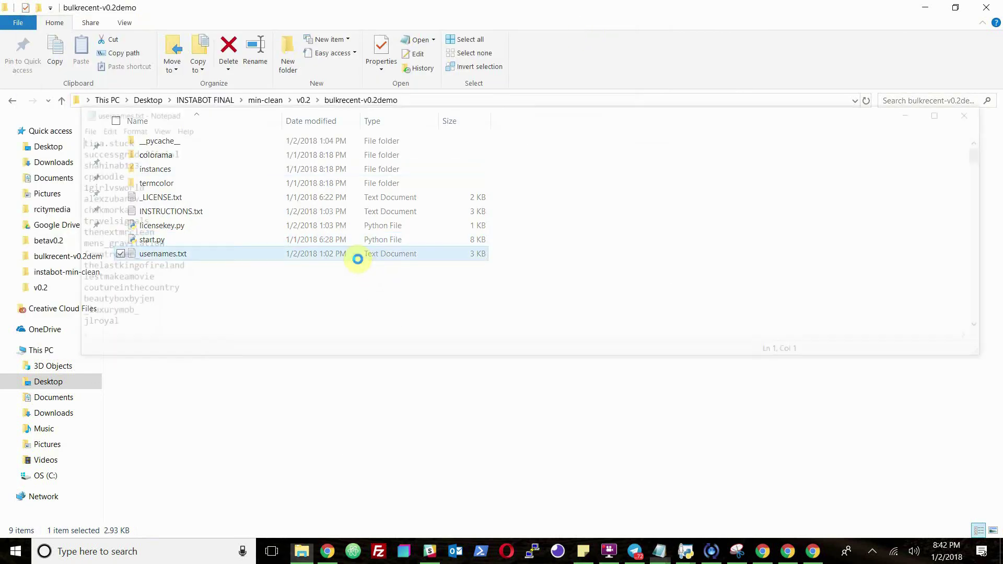
{"action": "left_click", "coordinate": [384, 263]}
{"action": "scroll", "coordinate": [376, 266], "scroll_direction": "down", "scroll_amount": 20}
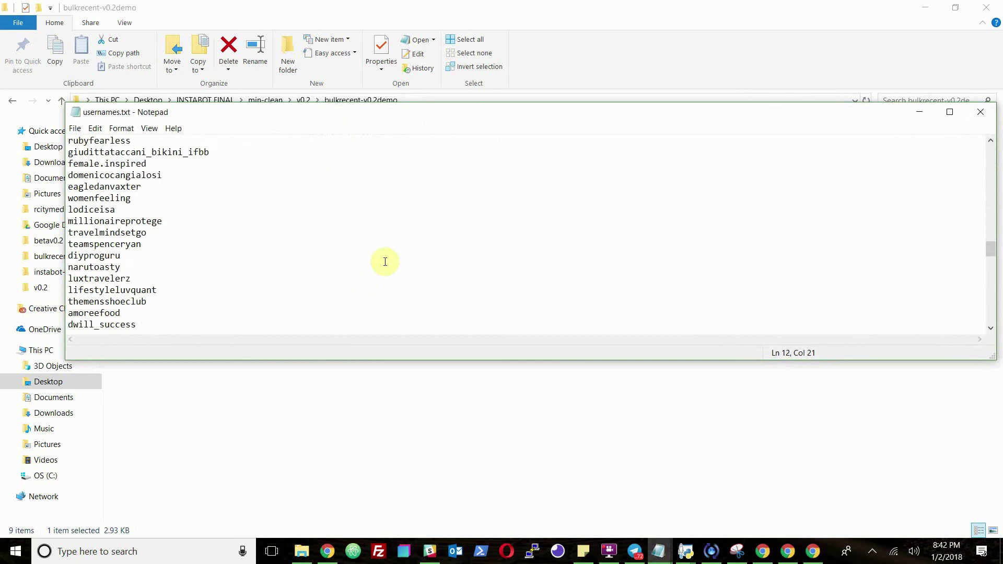
{"action": "left_click", "coordinate": [245, 317]}
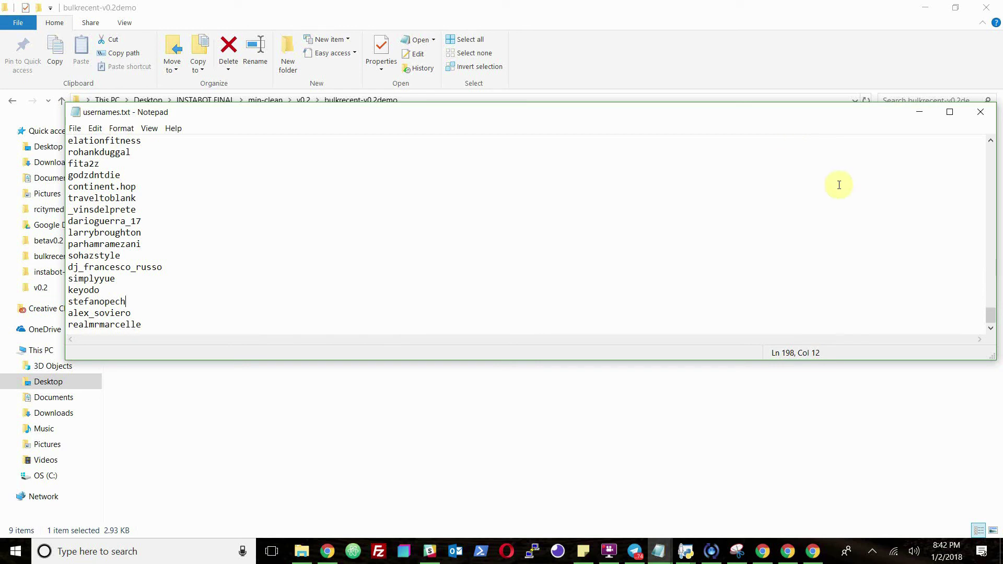
{"action": "left_click", "coordinate": [694, 230]}
{"action": "left_click", "coordinate": [980, 117]}
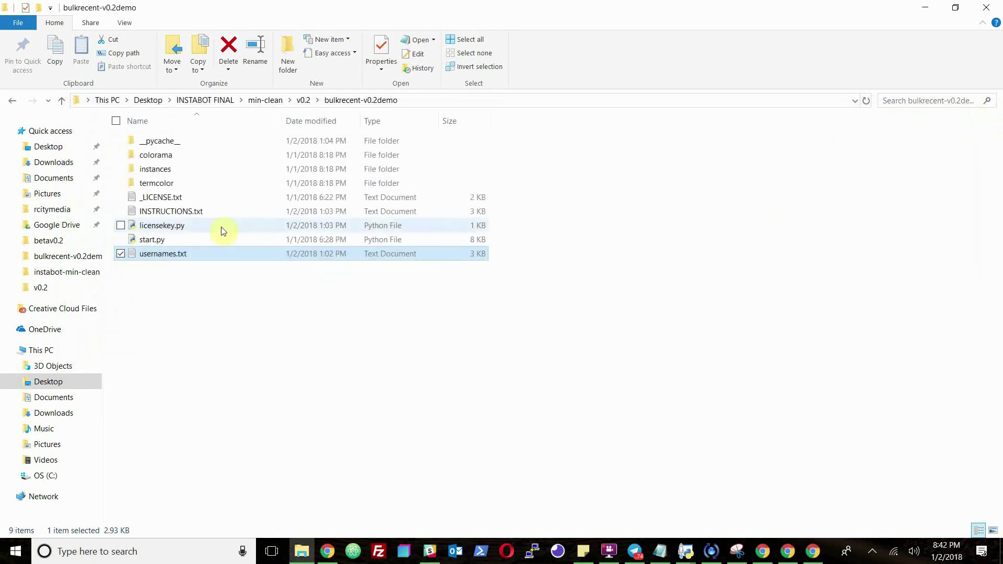